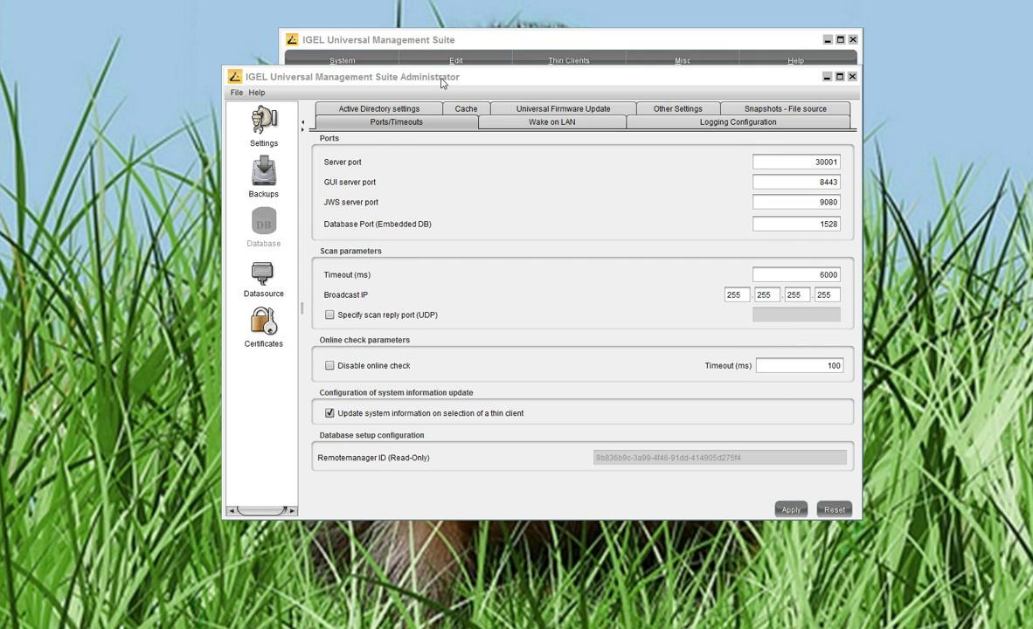
On Other Settings, enable automatic registration without MAC address import and apply it.
left_click(670, 111)
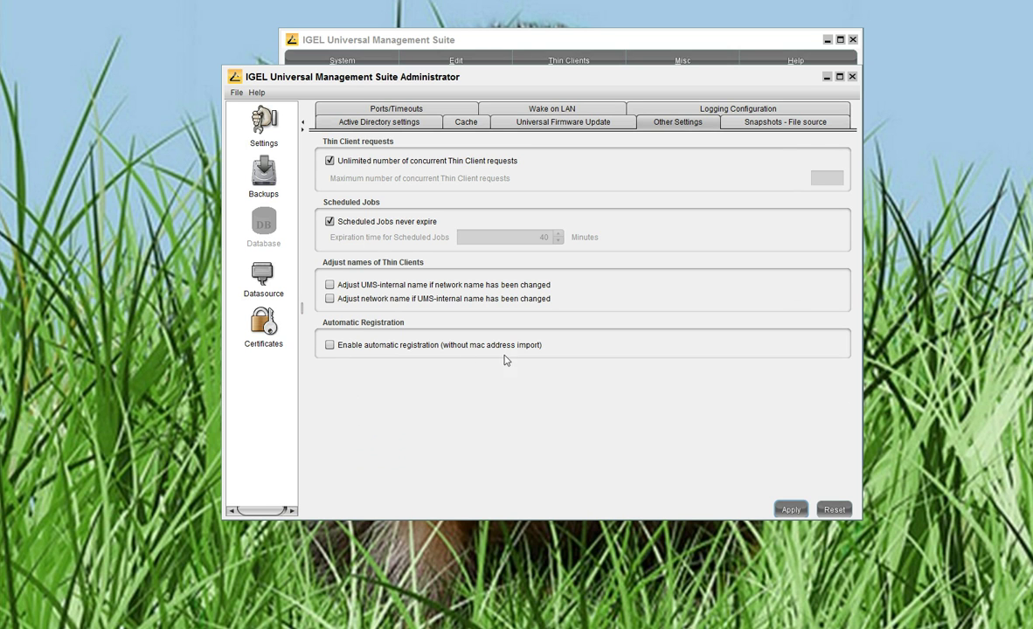
left_click(330, 345)
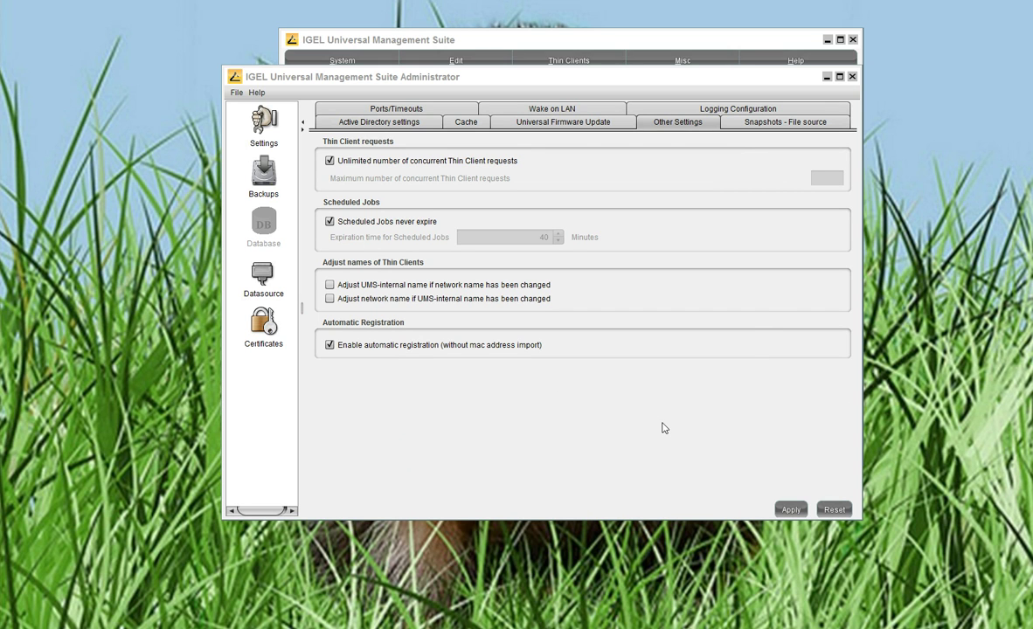
left_click(801, 510)
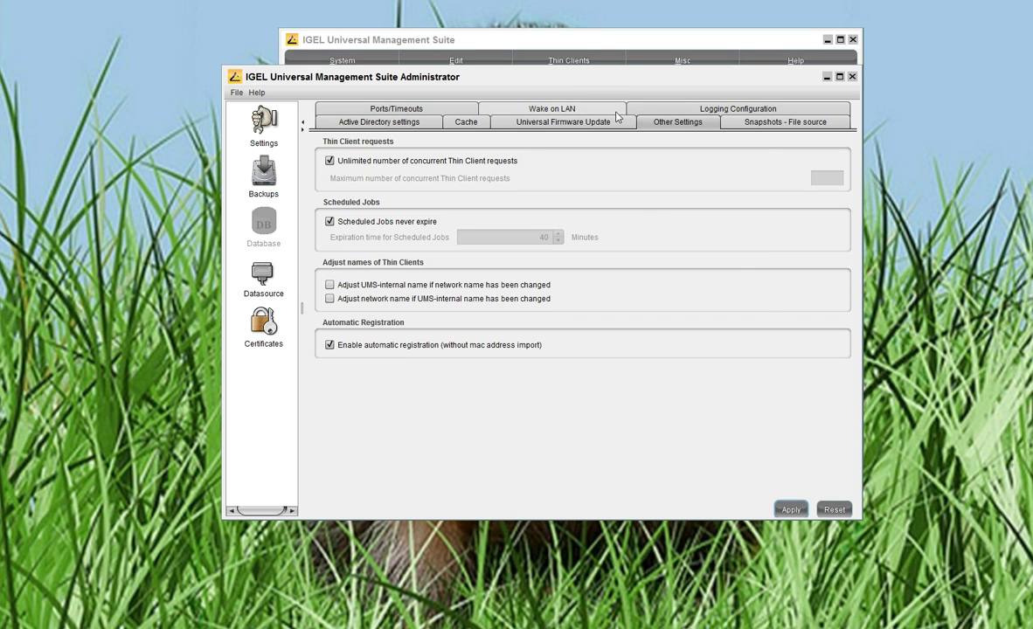
Check Base Profile's assignments, then view the empty My Company thin-client folder.
left_click(576, 47)
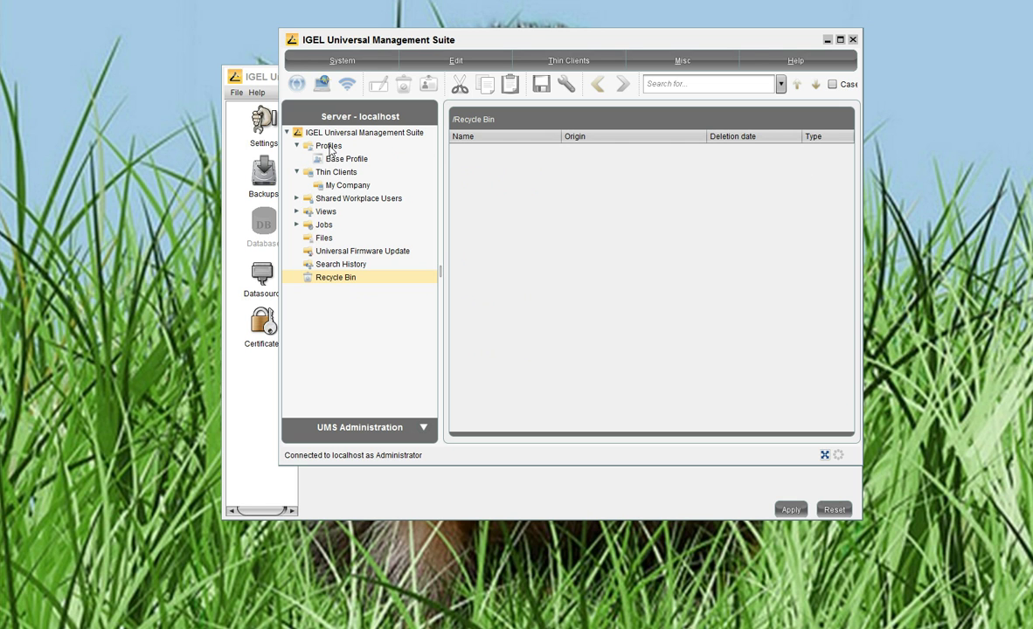
left_click(307, 143)
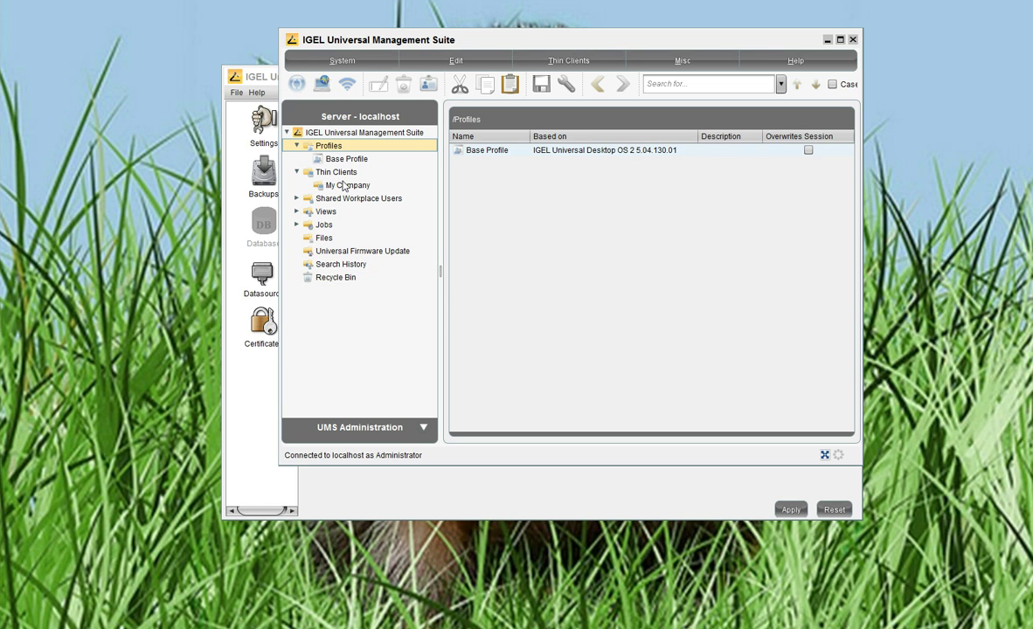
left_click(344, 162)
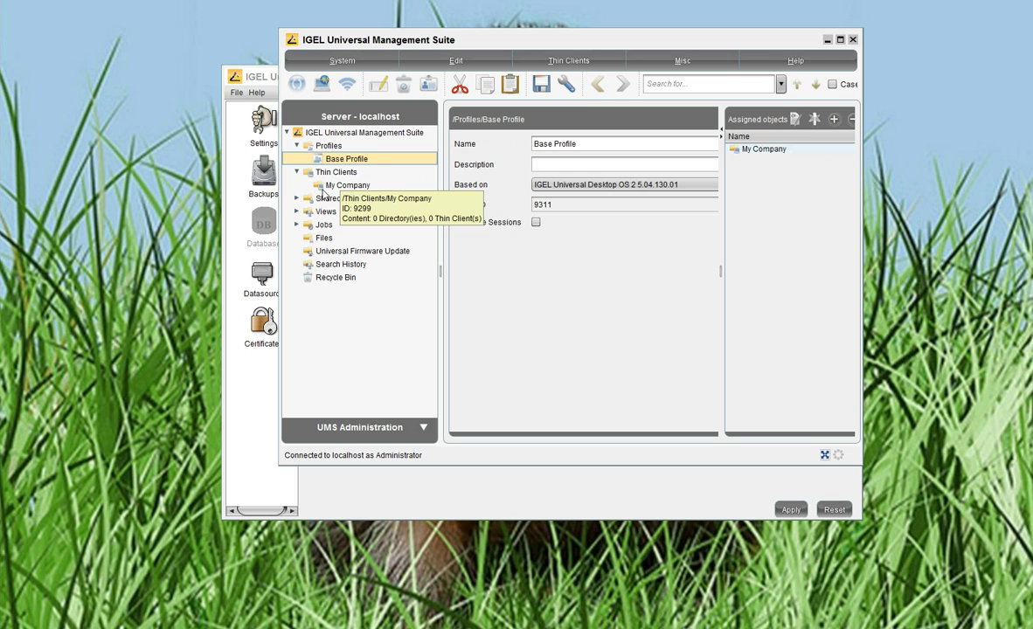
left_click(316, 184)
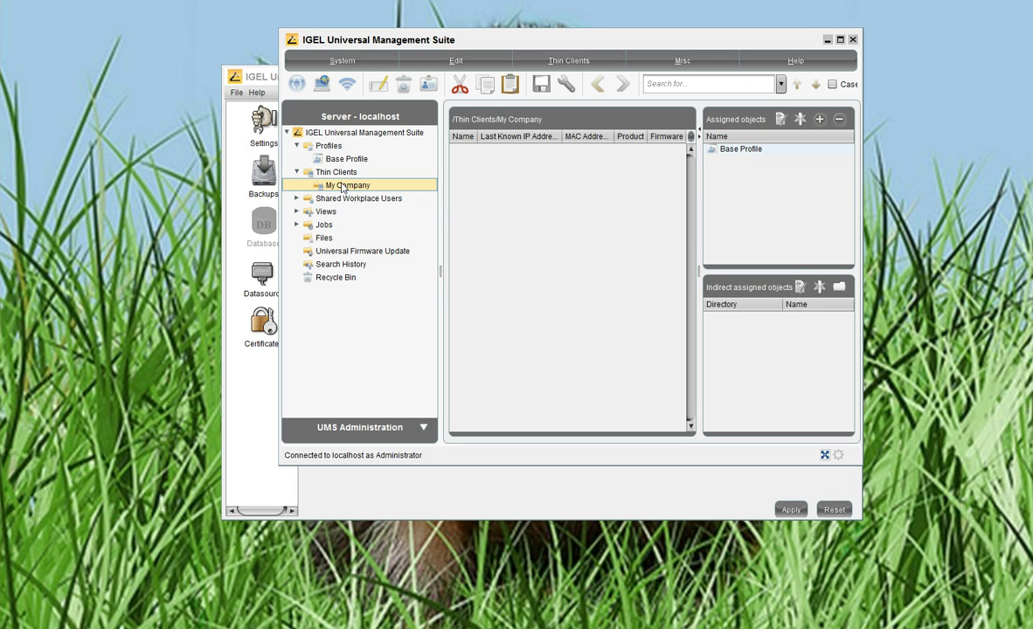
mouse_move(344, 171)
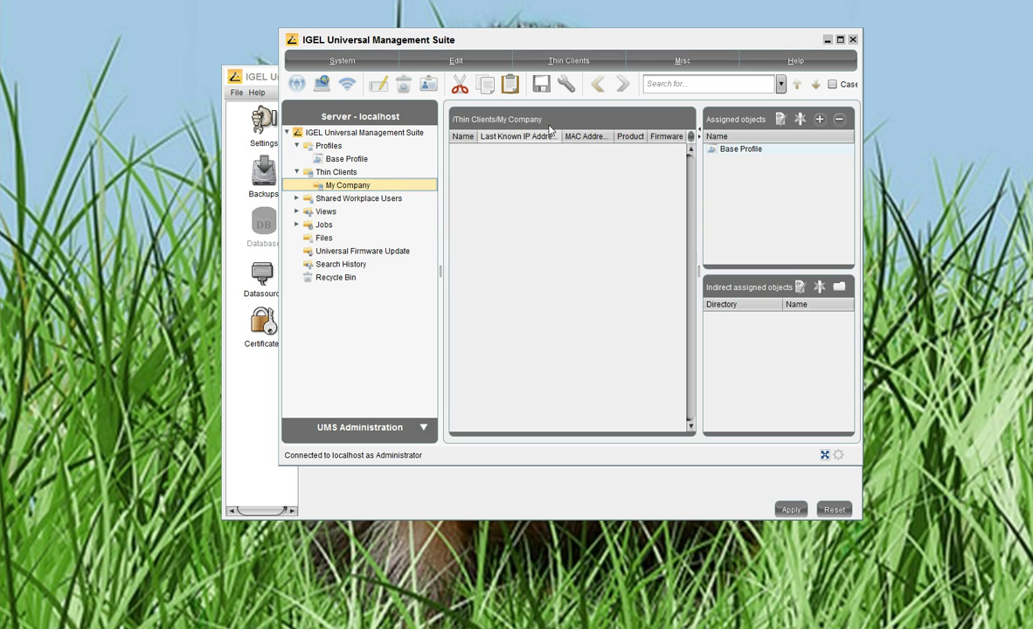
Add a default directory rule for My Company with override membership, apply-at-boot and leave-in-subdir enabled.
left_click(686, 64)
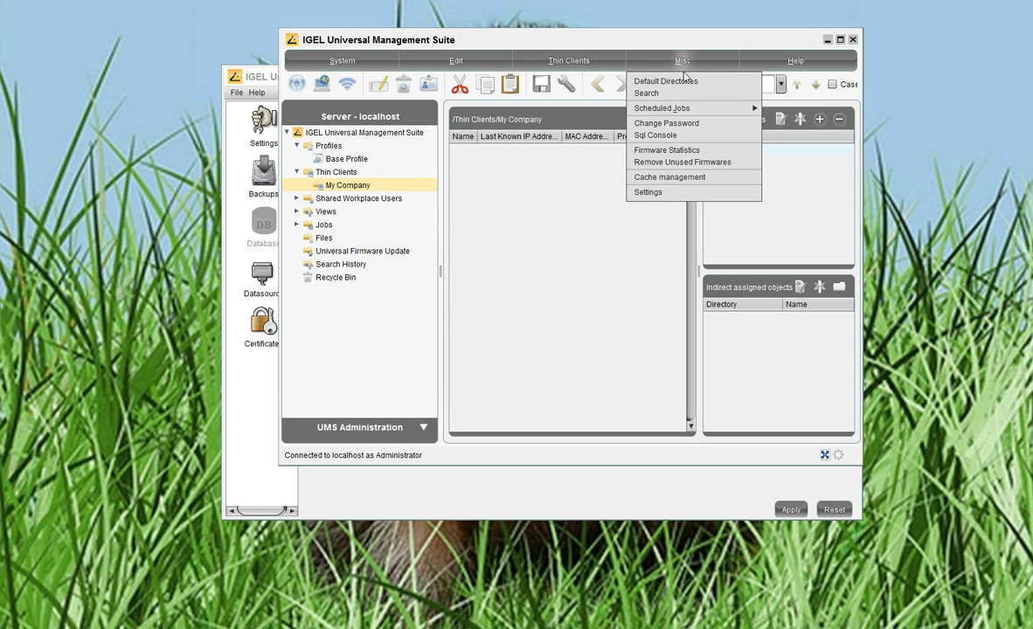
left_click(676, 82)
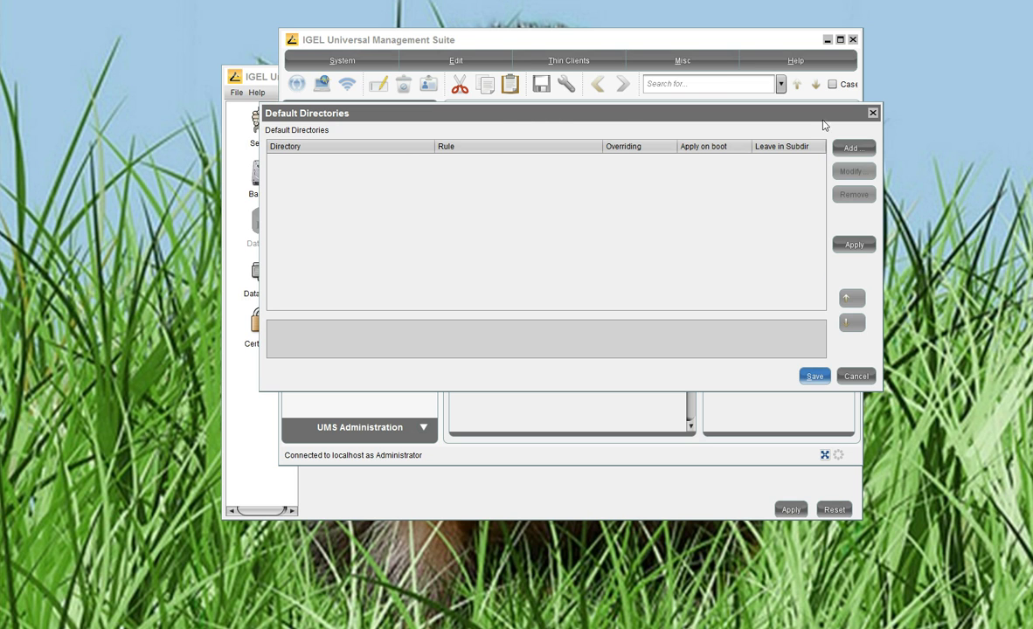
left_click(855, 150)
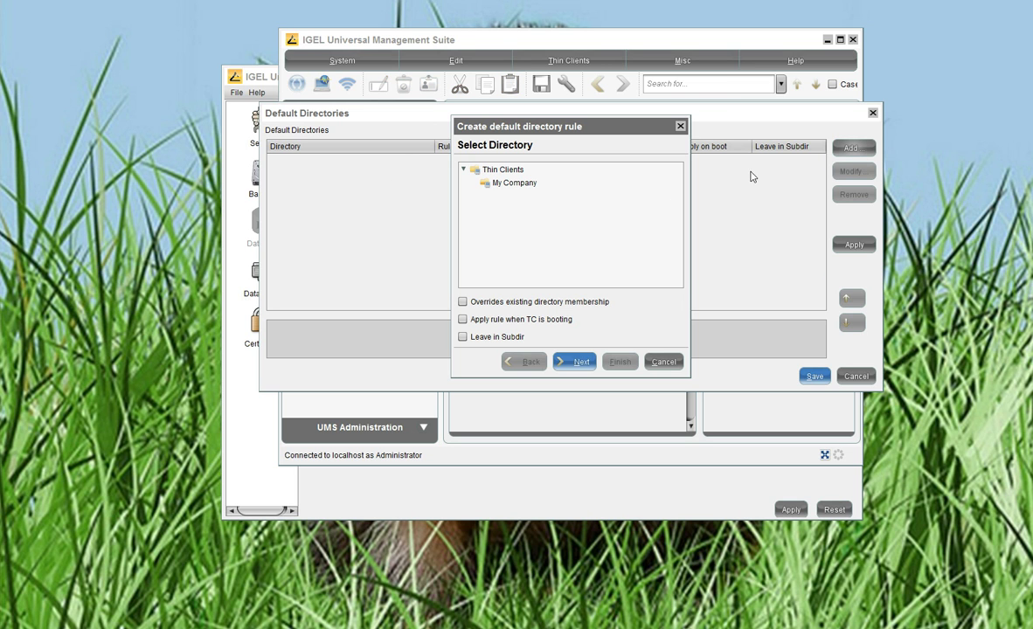
left_click(515, 185)
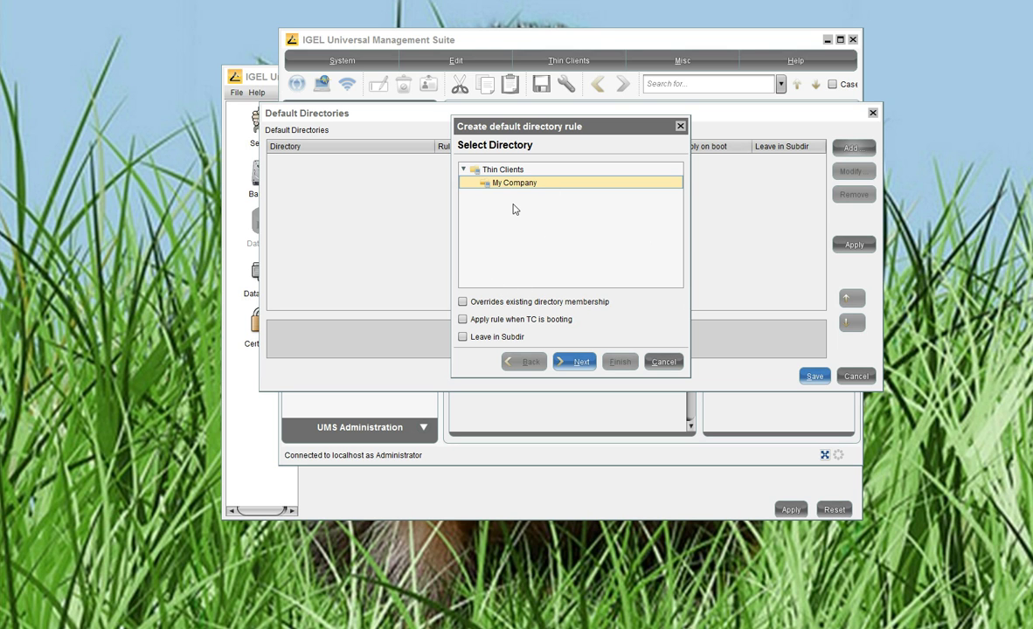
left_click(463, 303)
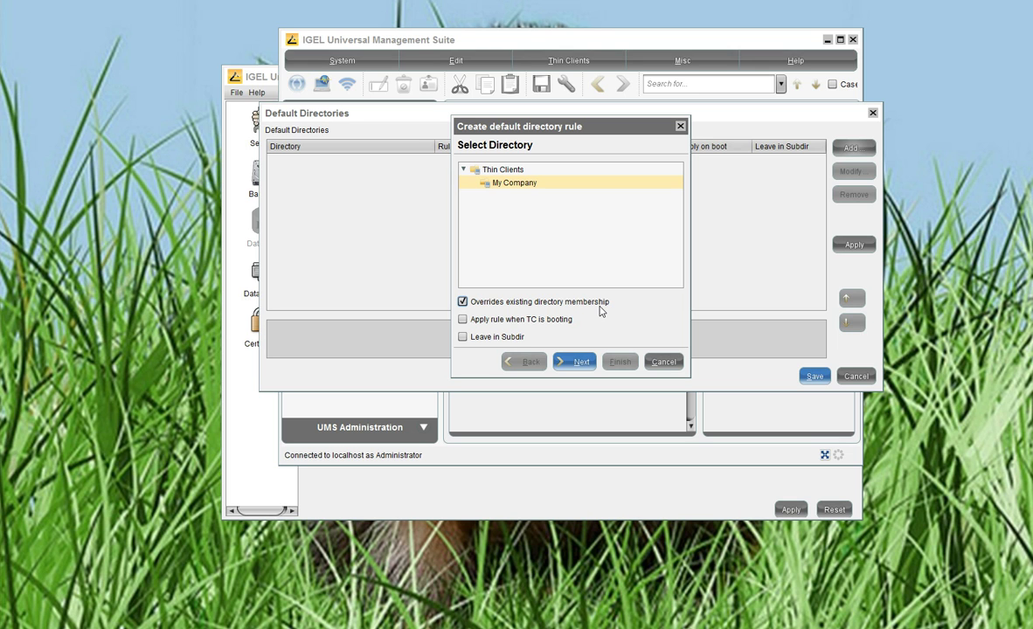
left_click(543, 307)
left_click(481, 305)
left_click(463, 321)
left_click(463, 338)
Set the rule's criterion to last known IP address 172.27.103.1–172.27.103.255 and finish.
left_click(580, 367)
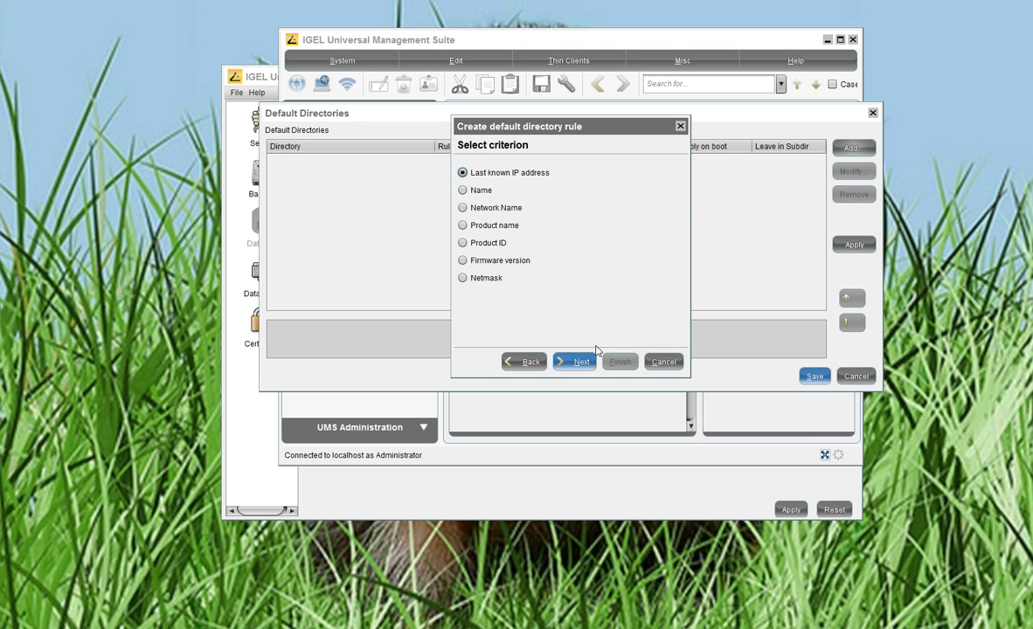
left_click(582, 363)
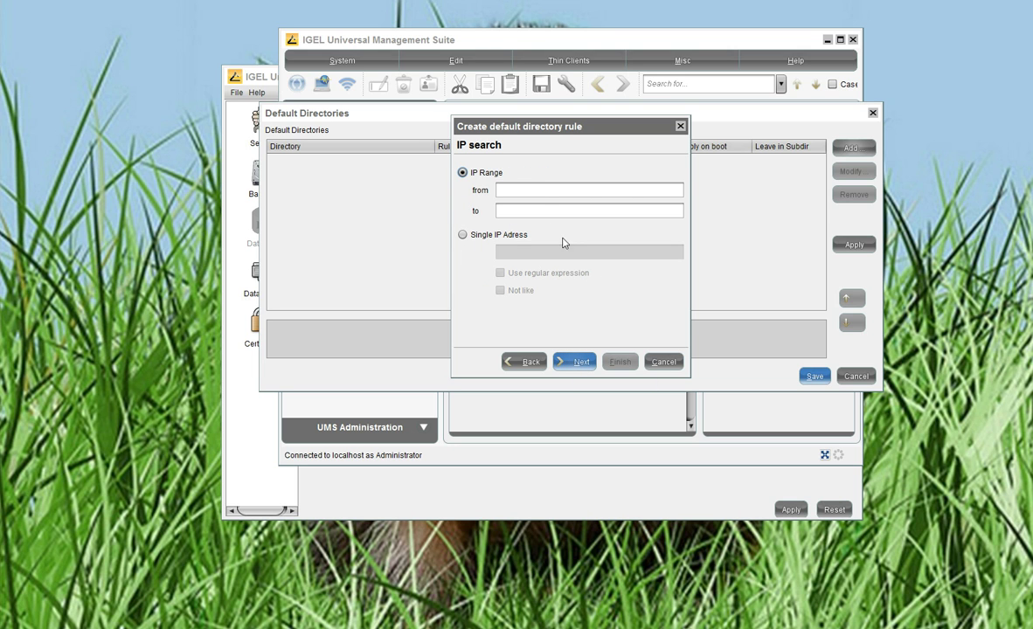
left_click(536, 191)
type("172.27.103.1")
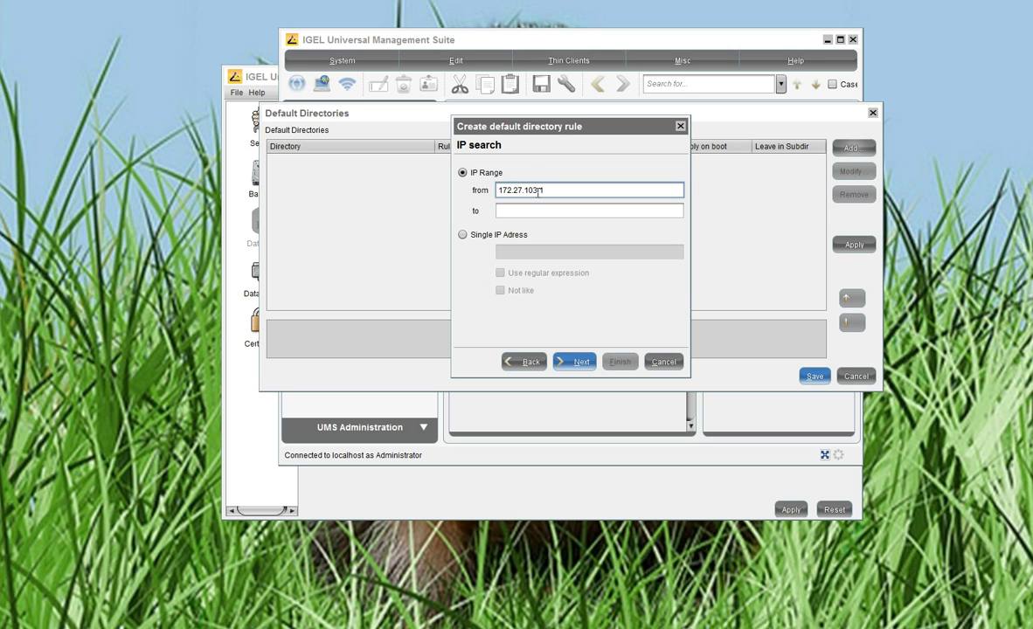
key("Tab")
type("172.")
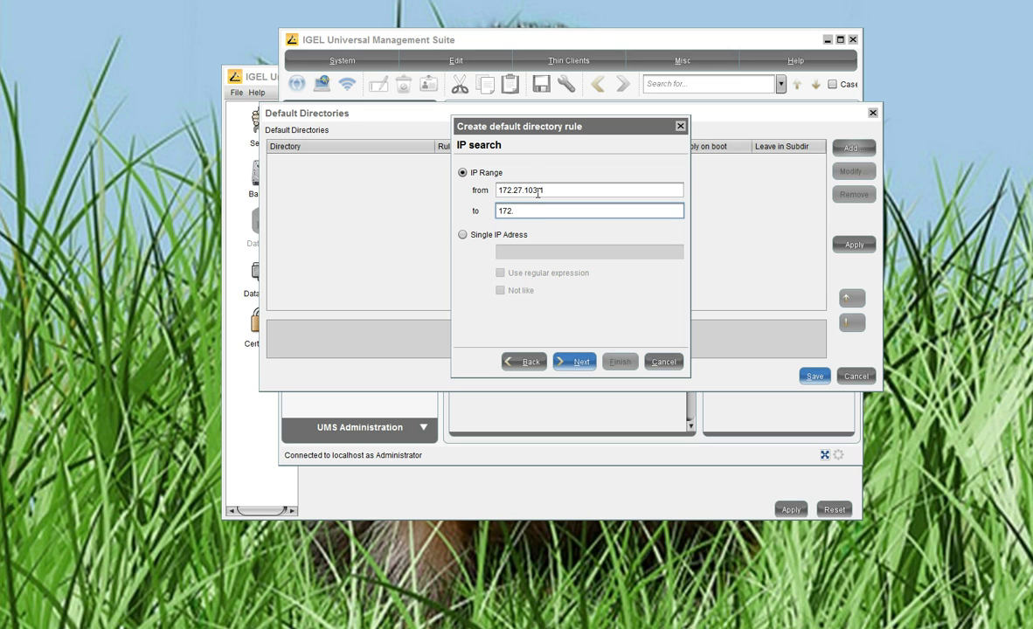
type("27.103.255")
left_click(575, 361)
left_click(619, 360)
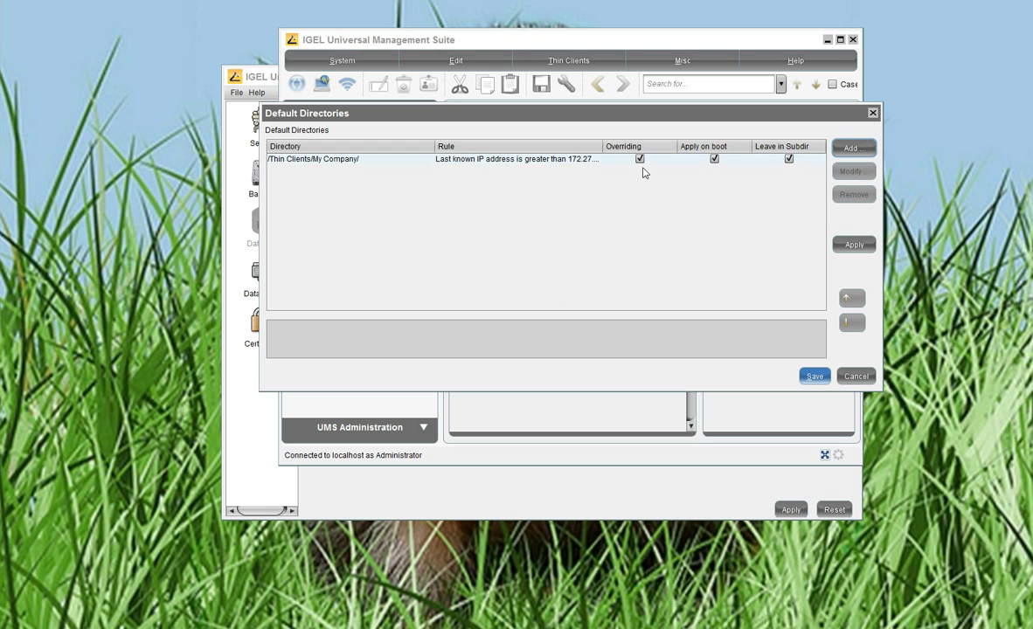
Save the default directory rules, then review the My Company rule's IP criteria without changes.
left_click(814, 377)
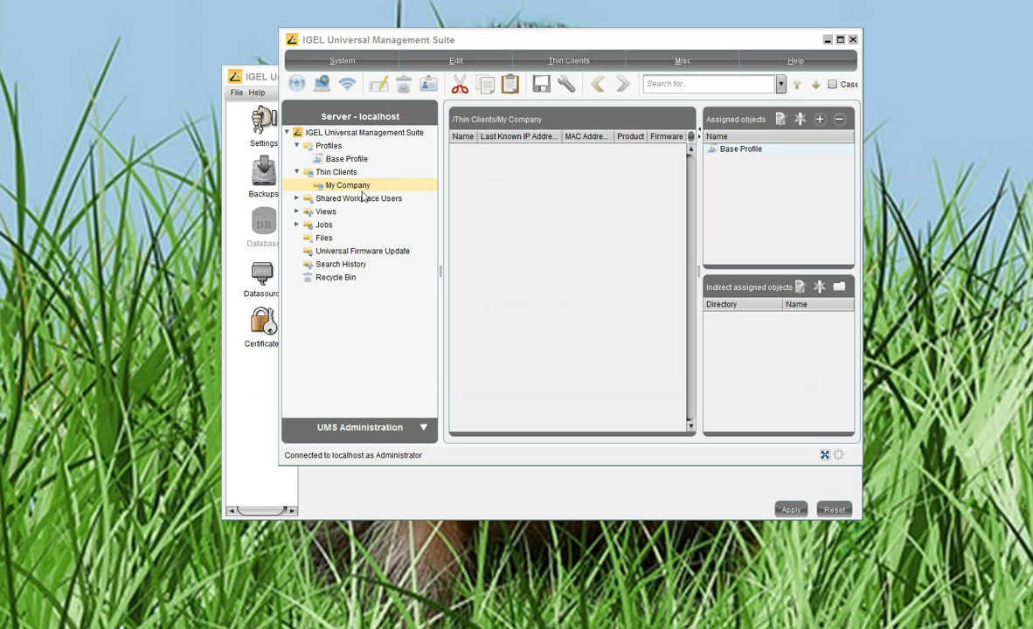
left_click(683, 61)
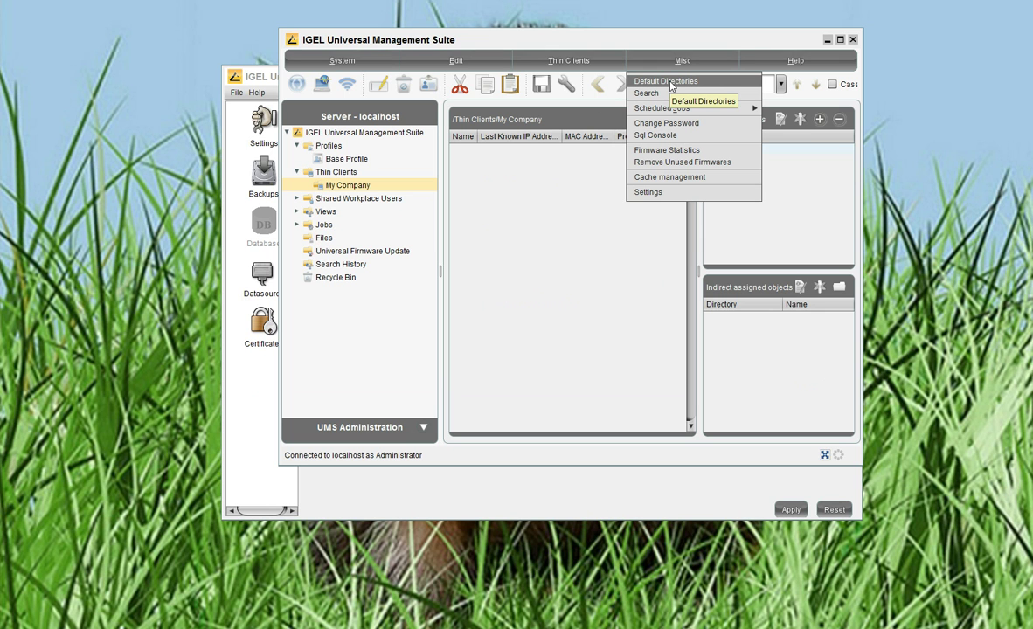
left_click(665, 82)
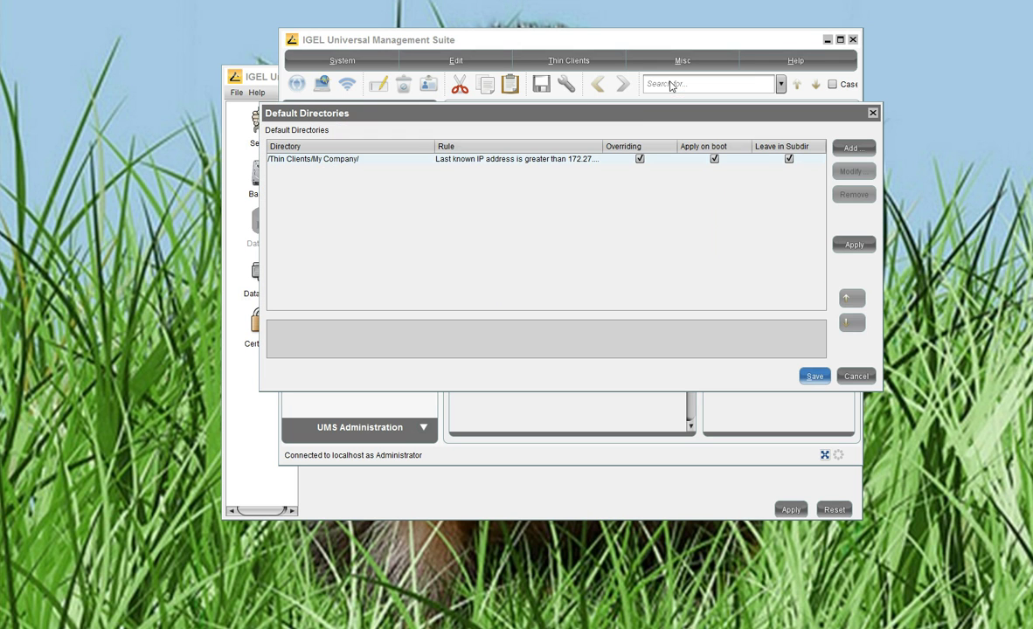
left_click(459, 158)
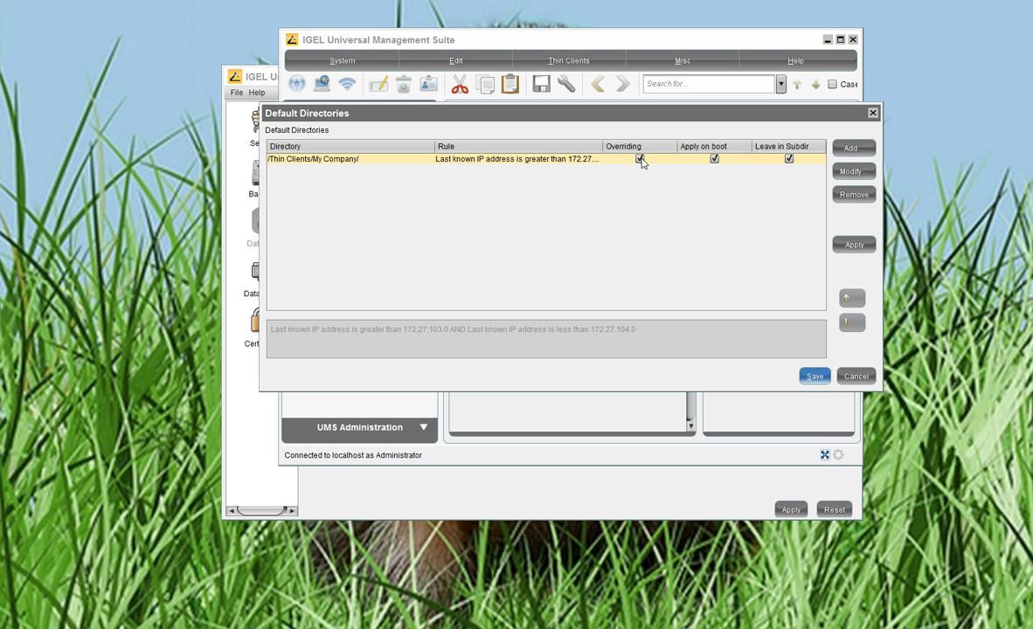
left_click(853, 172)
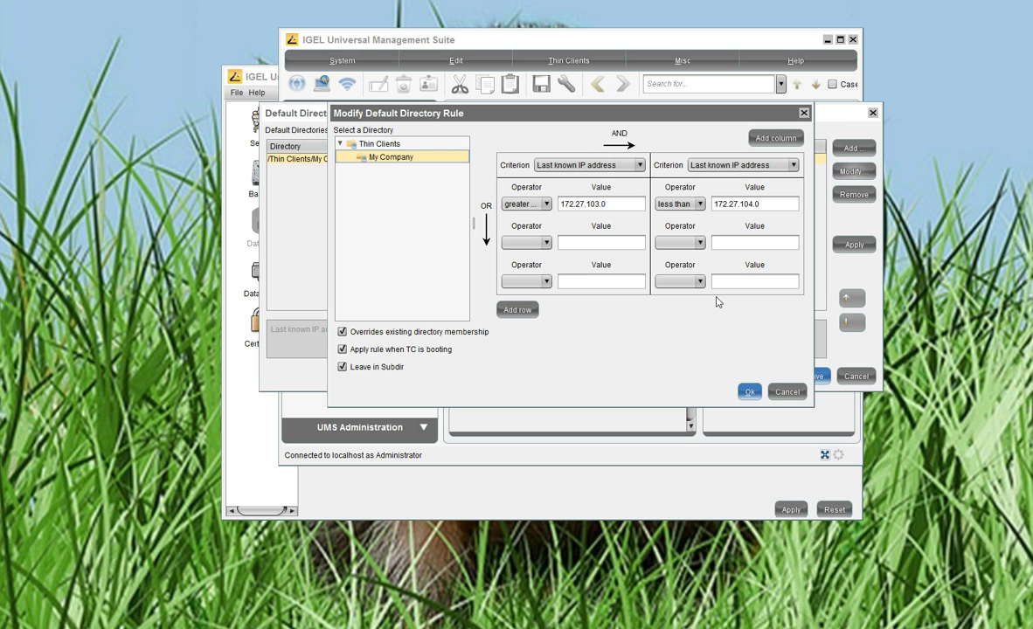
left_click(786, 392)
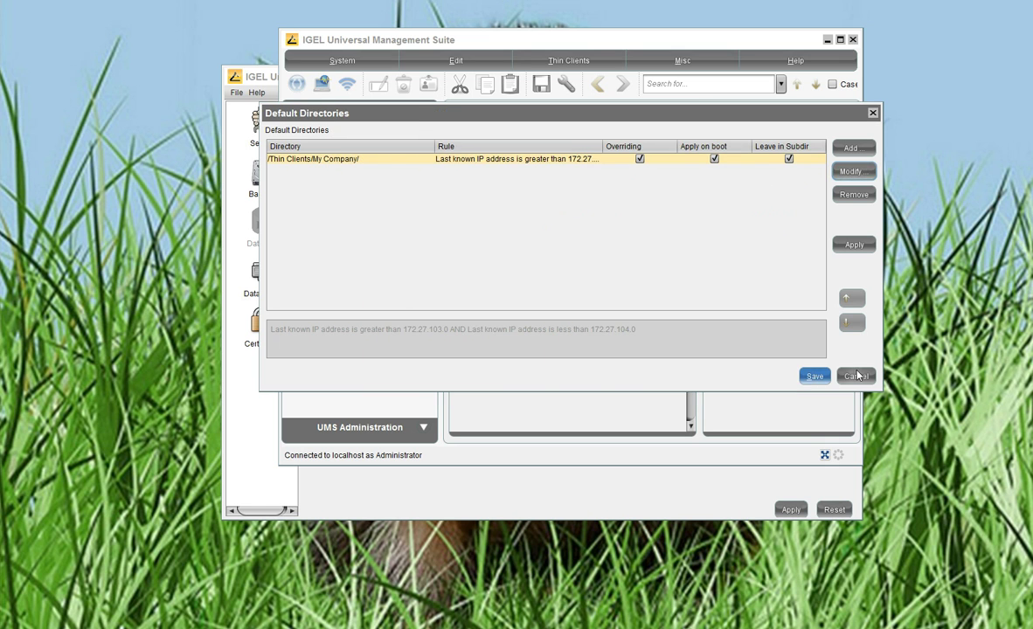
Close Default Directories and expand My Company to reveal the registered thin client.
left_click(856, 375)
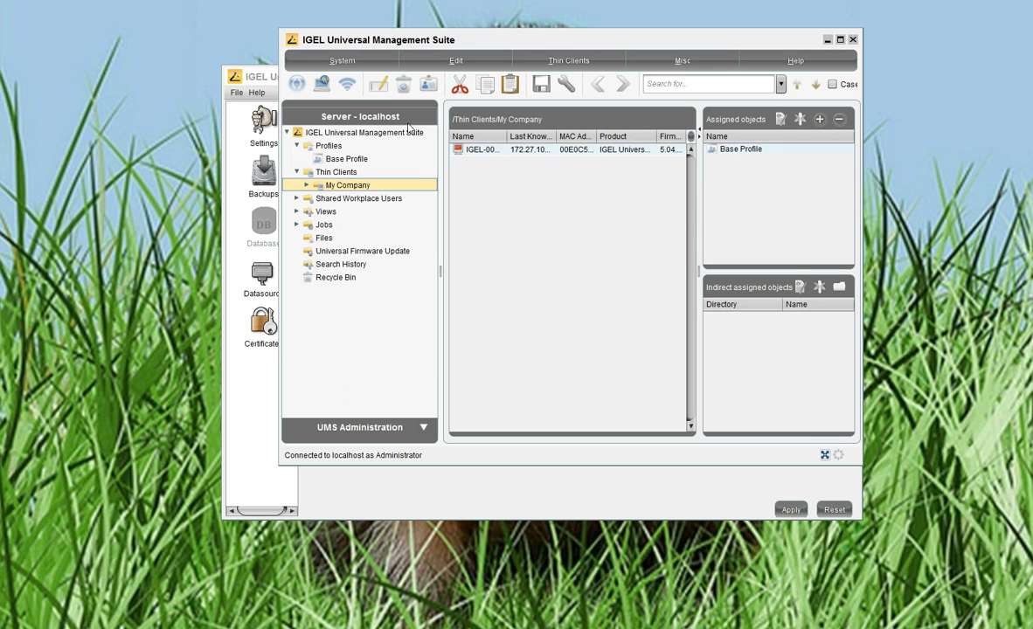
left_click(306, 185)
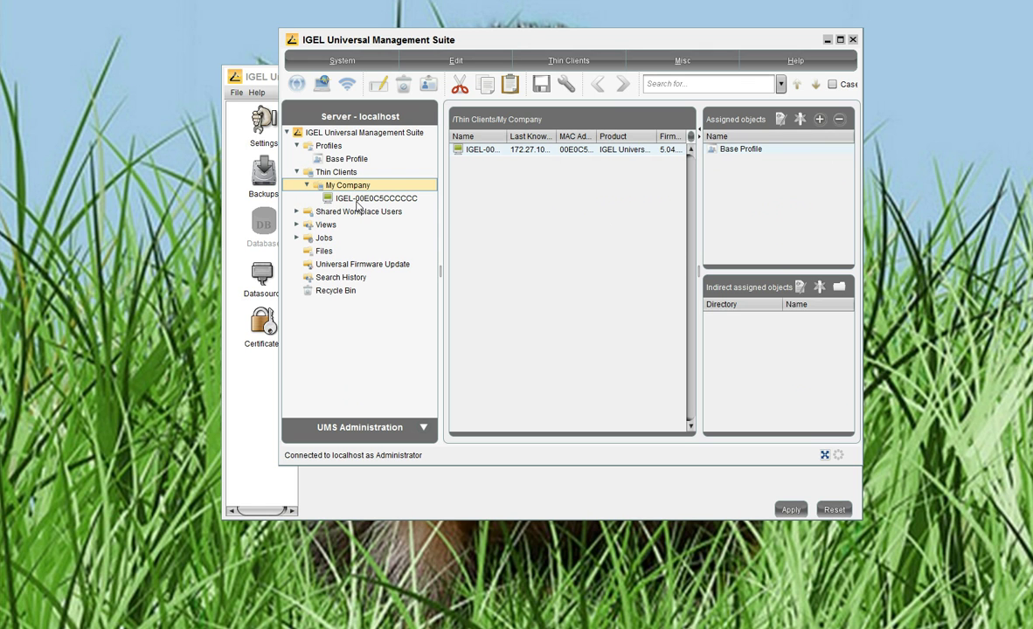